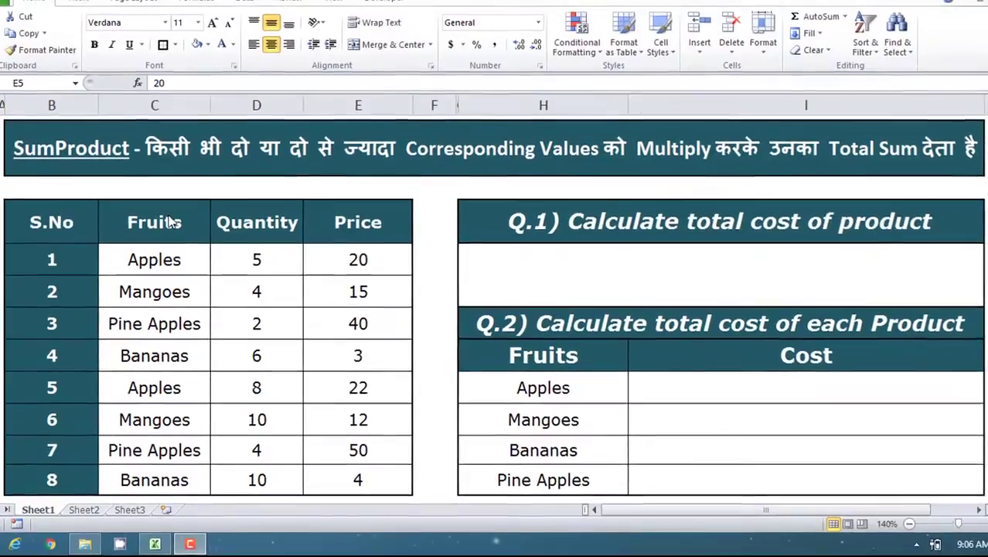
Introduce the SumProduct example and its fruits: Apples, Mangoes, Pine Apples and Bananas
{"action": "left_click", "coordinate": [170, 222]}
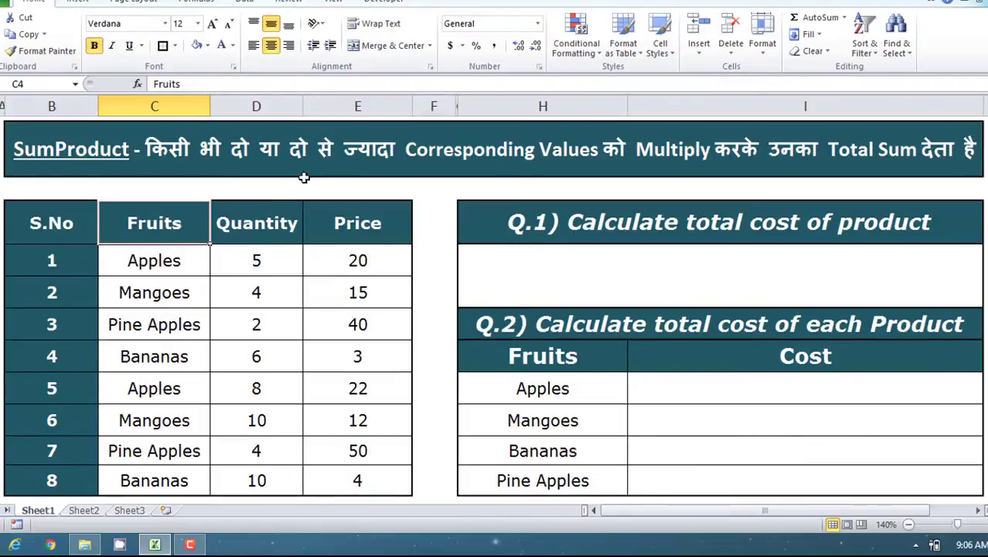
{"action": "left_click", "coordinate": [334, 160]}
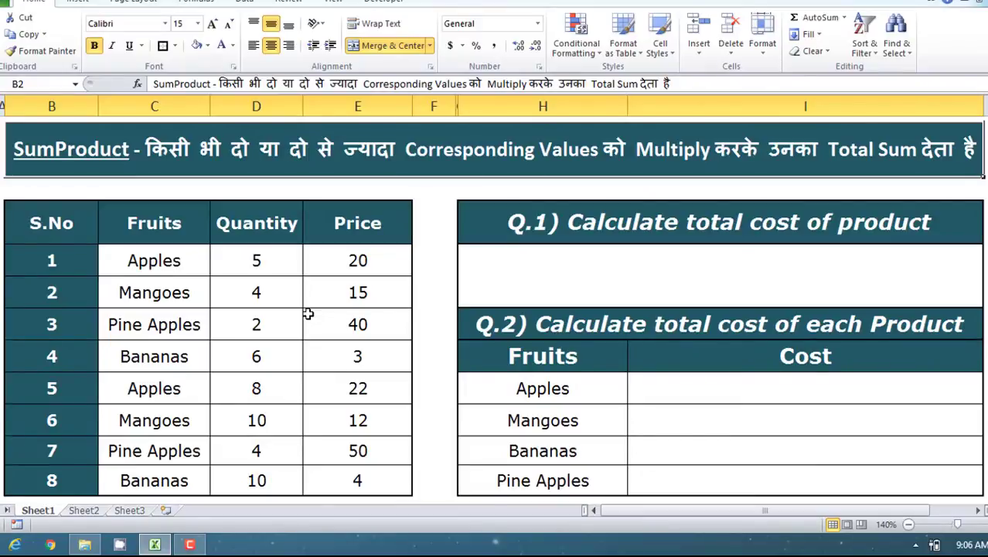
{"action": "left_click", "coordinate": [52, 261]}
{"action": "left_click", "coordinate": [126, 223]}
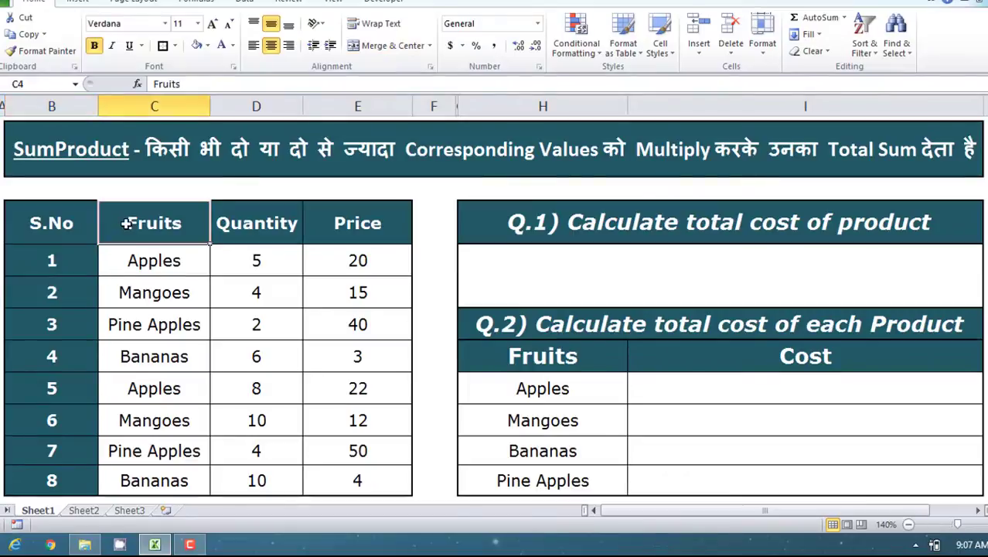
{"action": "left_click", "coordinate": [152, 267]}
{"action": "left_click", "coordinate": [146, 296]}
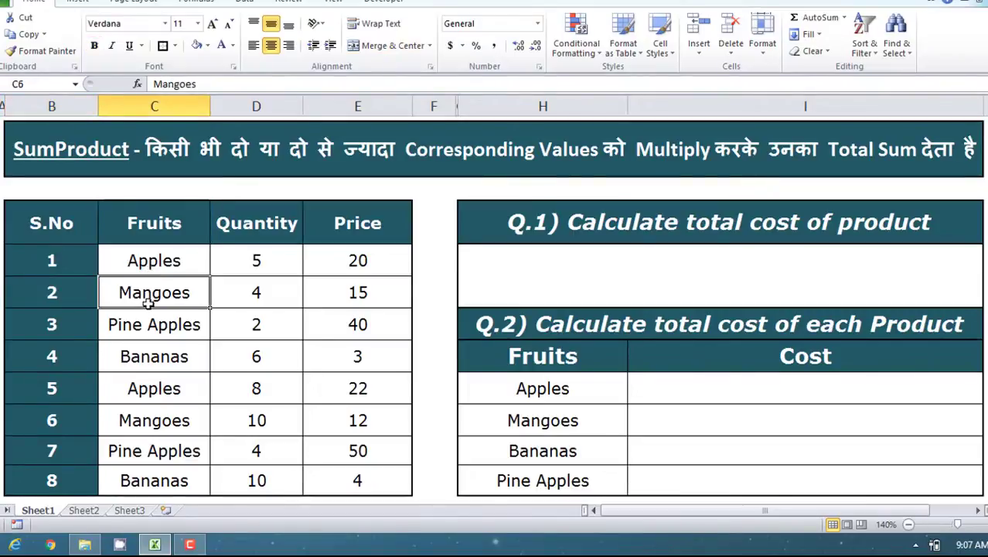
{"action": "left_click", "coordinate": [147, 328]}
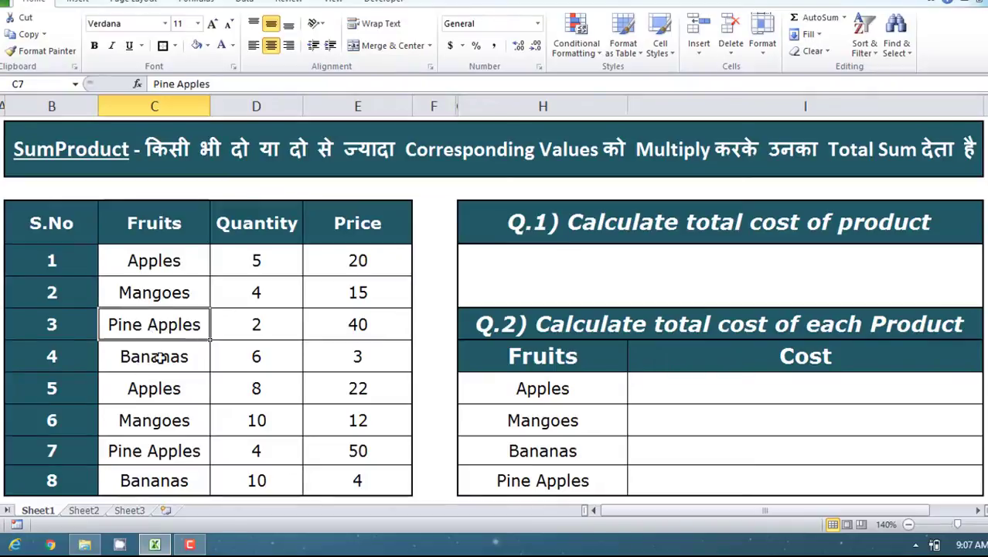
{"action": "left_click", "coordinate": [159, 358]}
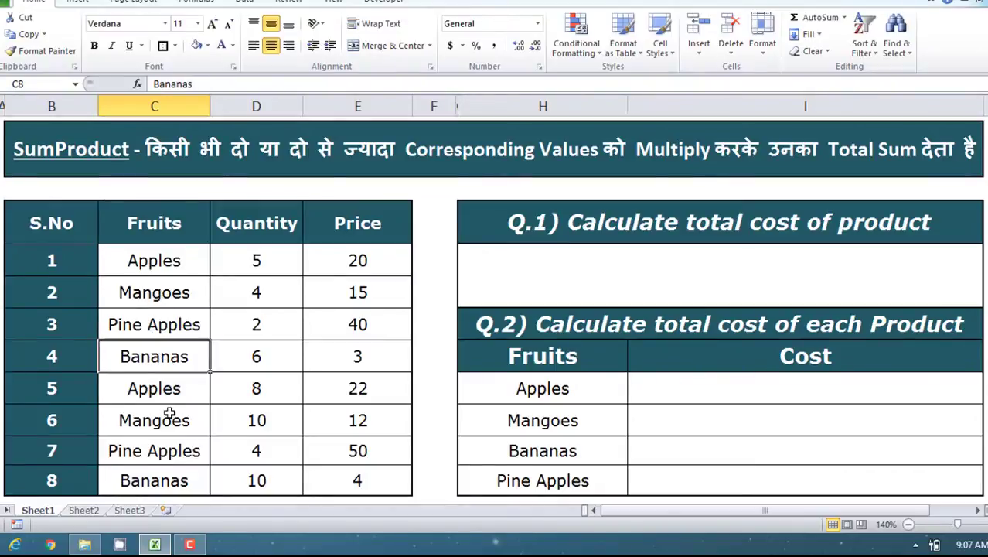
Point out the Quantity column values 5, 4, 2 and 6
{"action": "left_click", "coordinate": [286, 222]}
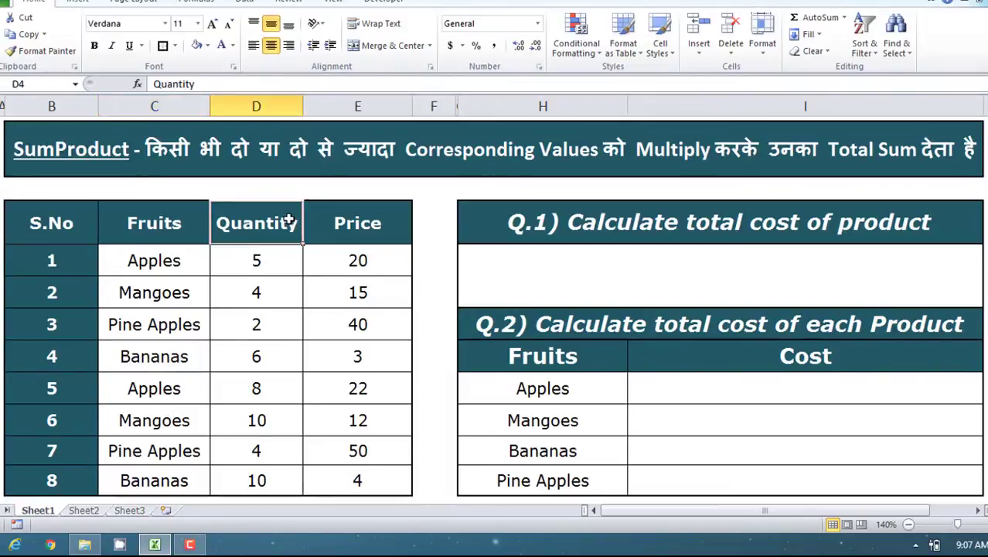
{"action": "left_click", "coordinate": [263, 261]}
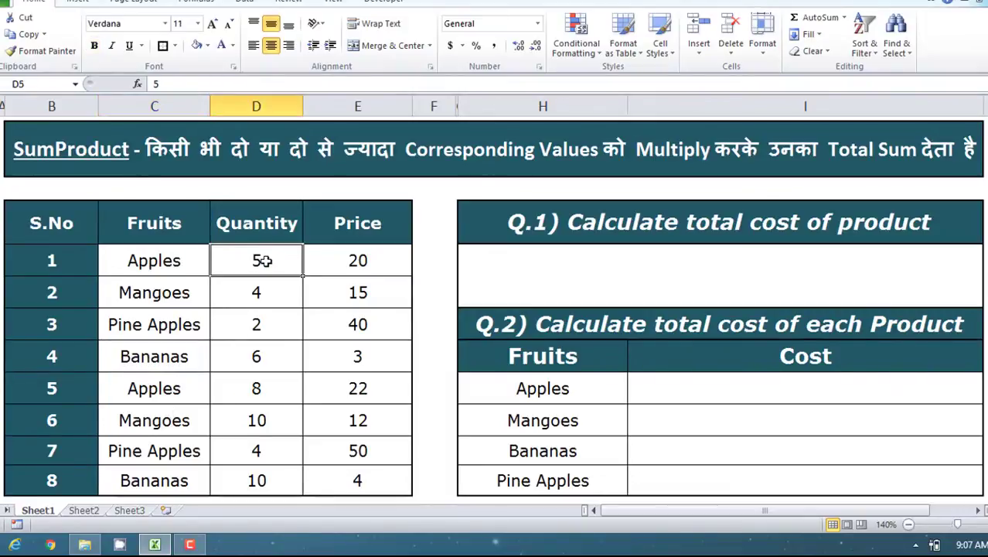
{"action": "left_click", "coordinate": [260, 290]}
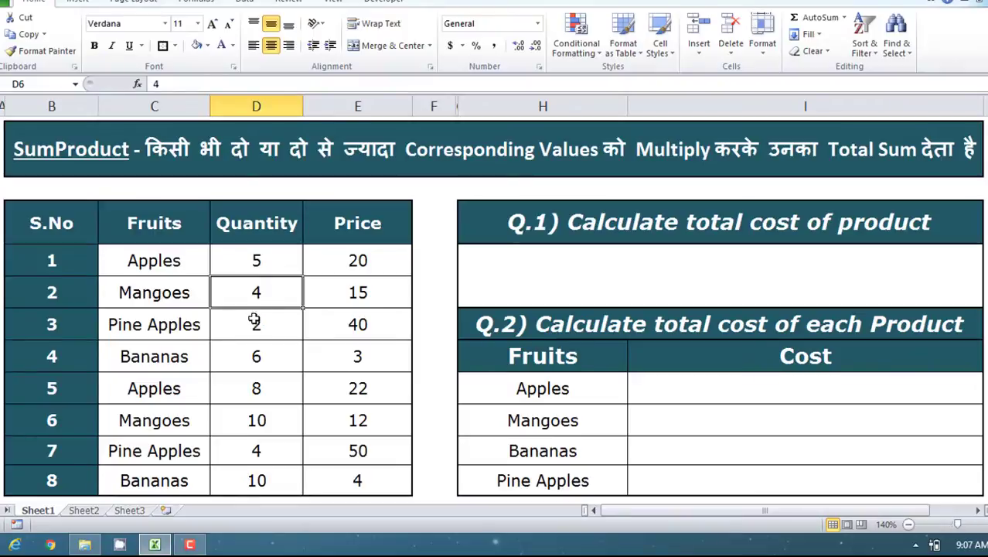
{"action": "left_click", "coordinate": [254, 325]}
{"action": "left_click", "coordinate": [249, 364]}
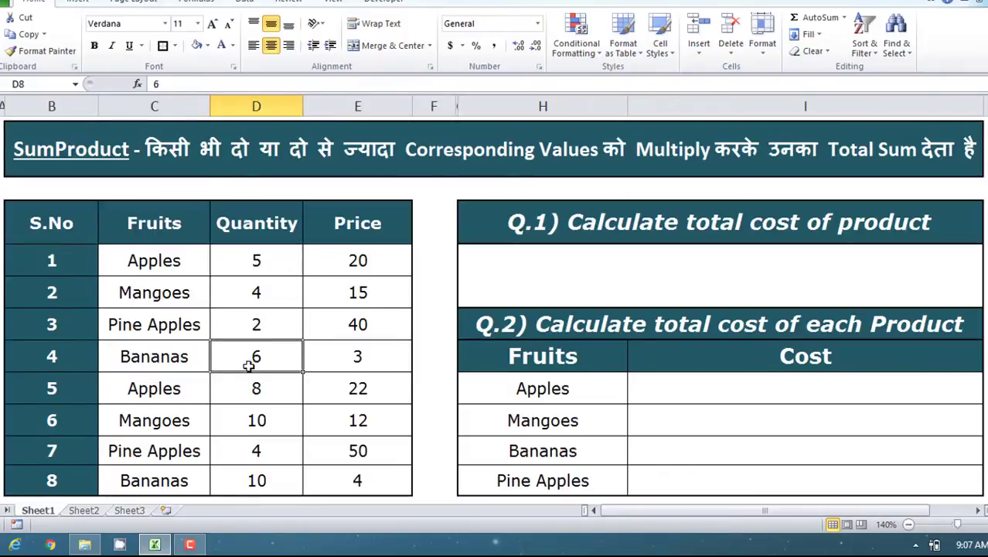
Point out the prices 20, 15, 40 and 3, then the empty Q.1 total cost box
{"action": "left_click", "coordinate": [366, 269]}
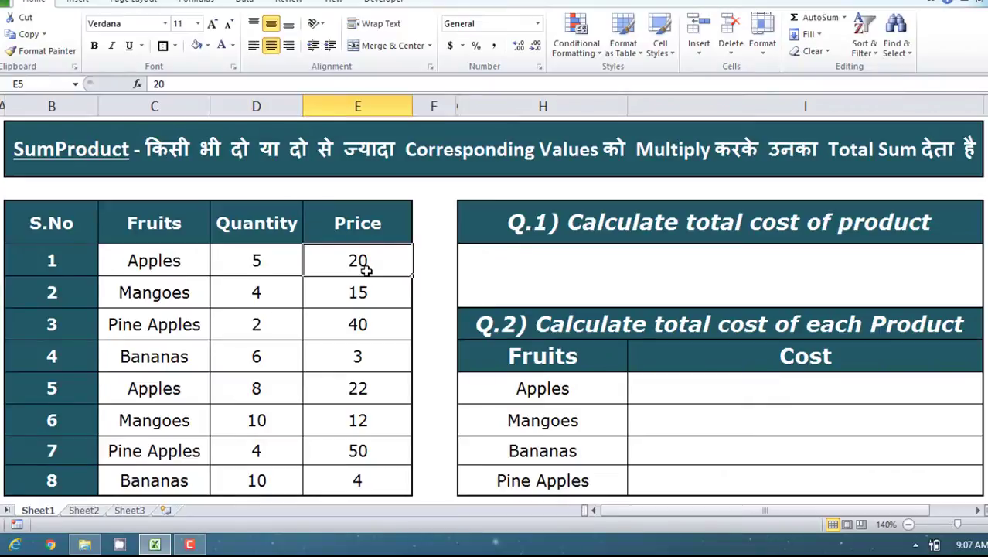
{"action": "left_click", "coordinate": [364, 294]}
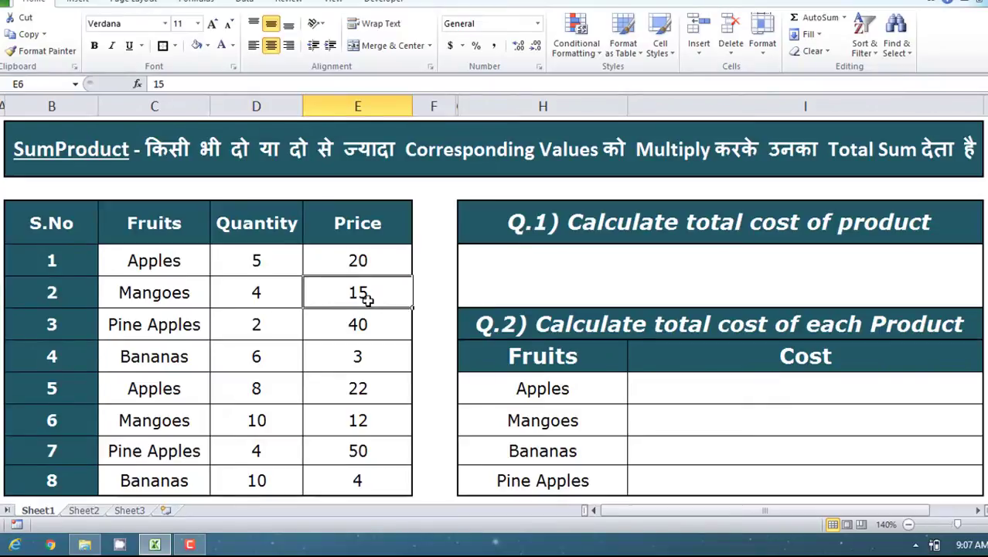
{"action": "left_click", "coordinate": [358, 326]}
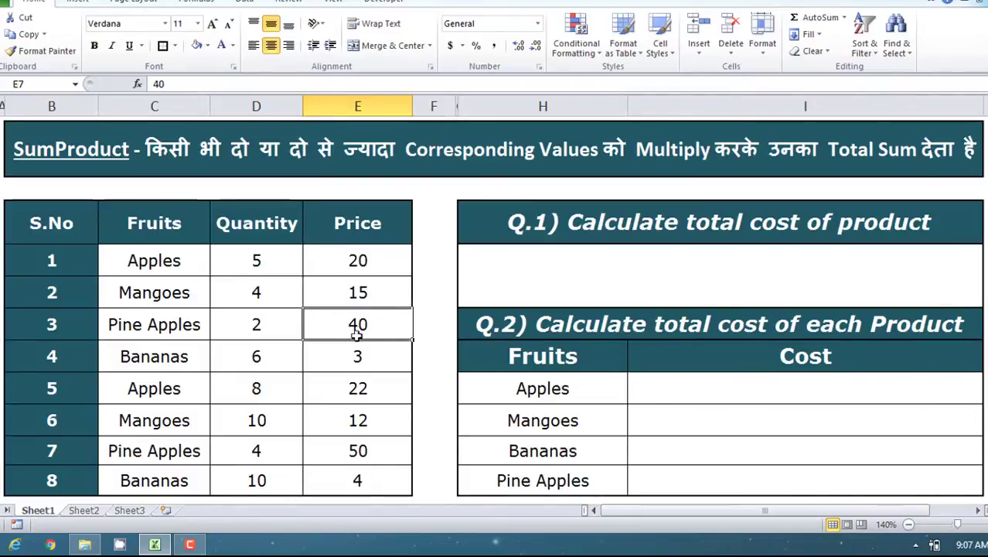
{"action": "left_click", "coordinate": [353, 355]}
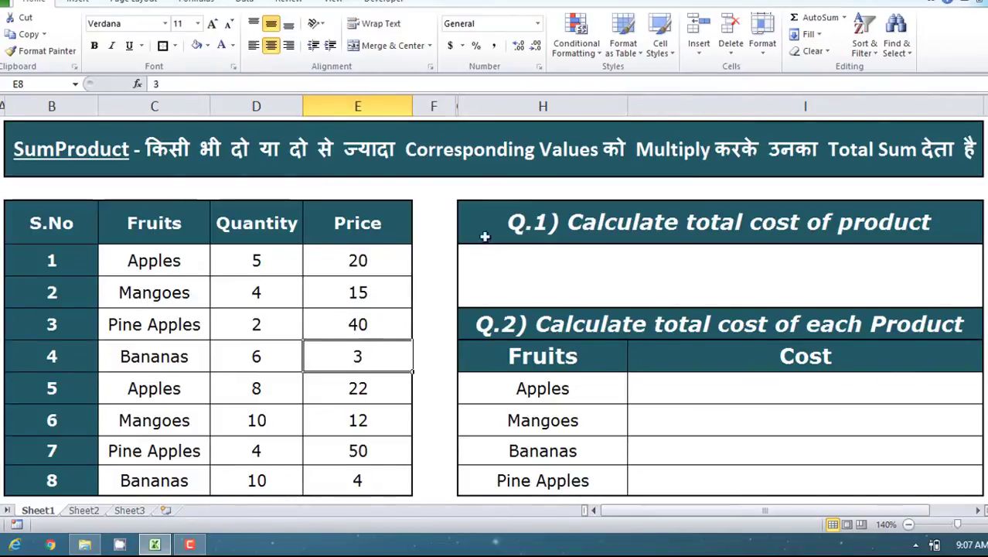
{"action": "left_click", "coordinate": [389, 262]}
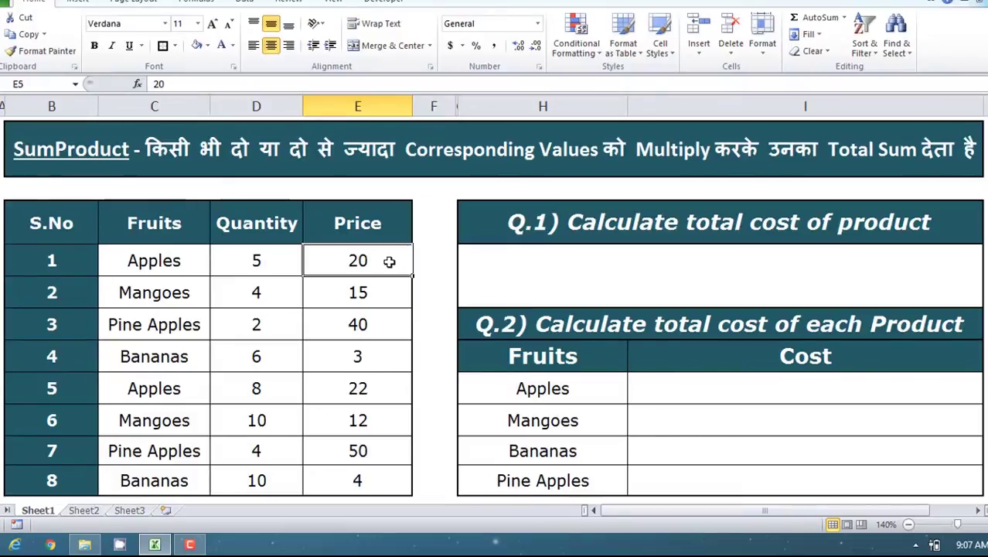
{"action": "left_click", "coordinate": [531, 275]}
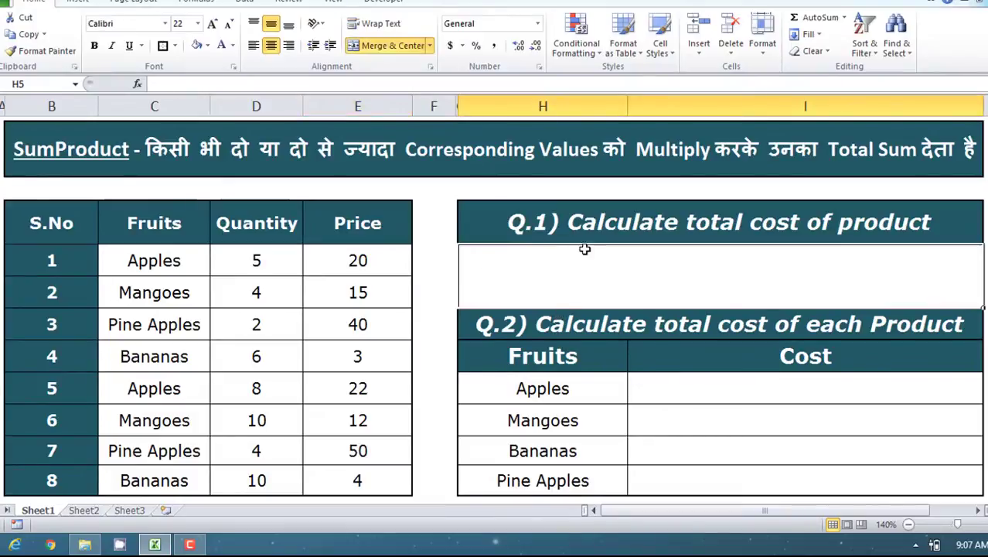
{"action": "left_click", "coordinate": [565, 230]}
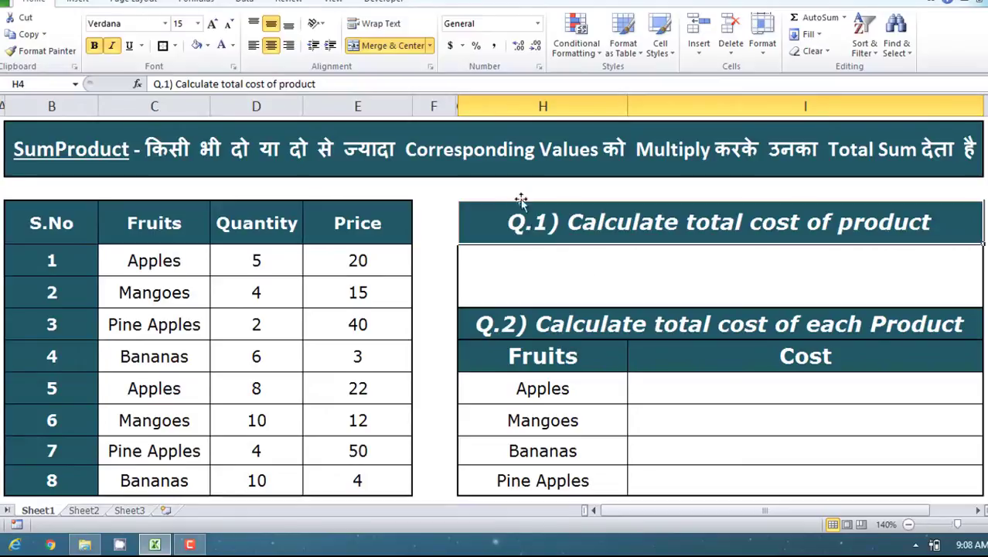
Compute each row's cost in F5 as =D5*E5 (100) and fill it down to row 12
{"action": "left_click", "coordinate": [429, 256]}
{"action": "type", "text": "="}
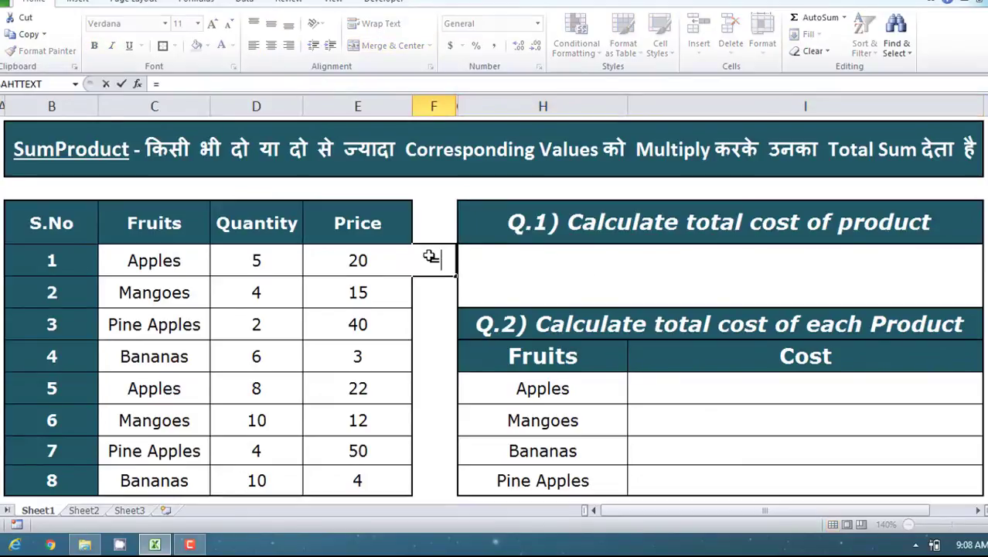
{"action": "key", "text": "Left"}
{"action": "key", "text": "Left"}
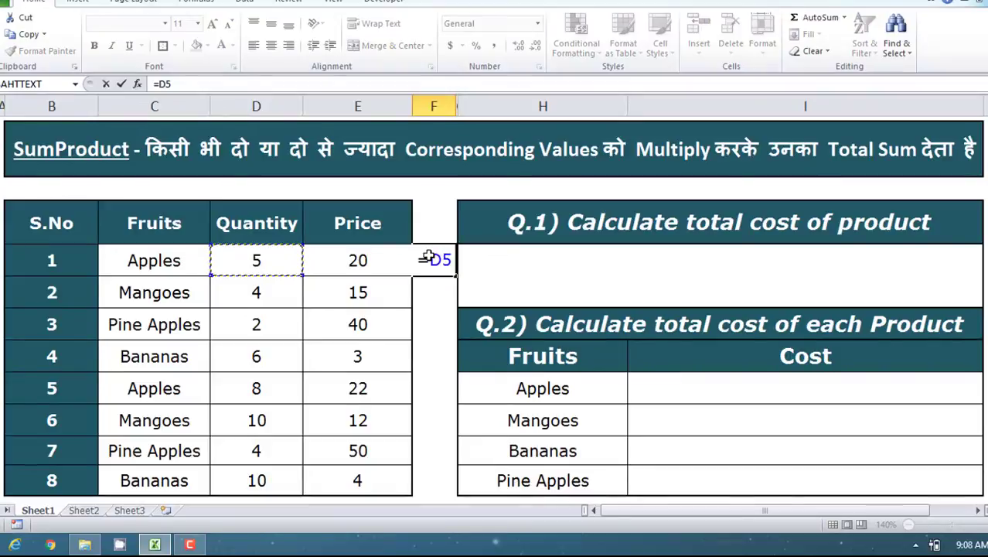
{"action": "type", "text": "*"}
{"action": "left_click", "coordinate": [386, 260]}
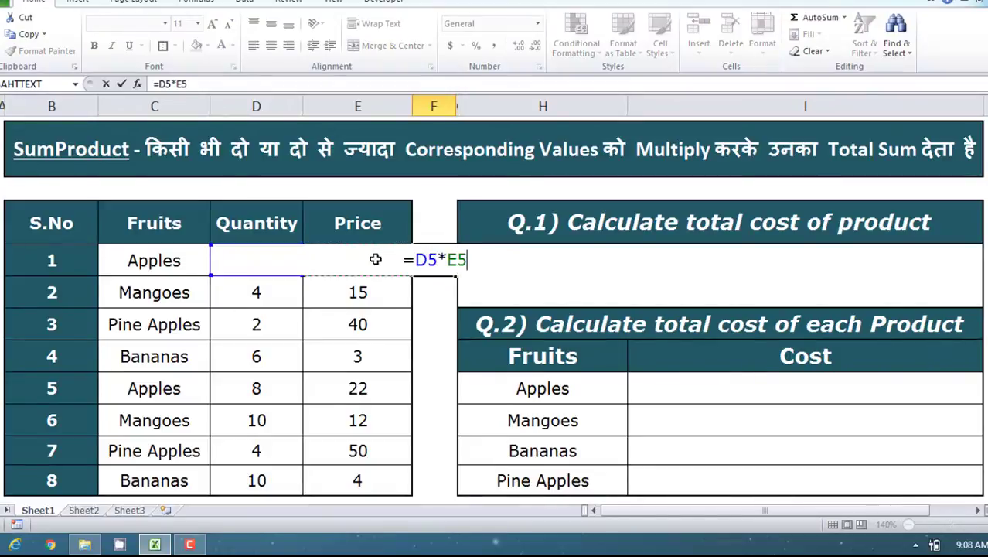
{"action": "key", "text": "Return"}
{"action": "left_click", "coordinate": [413, 263]}
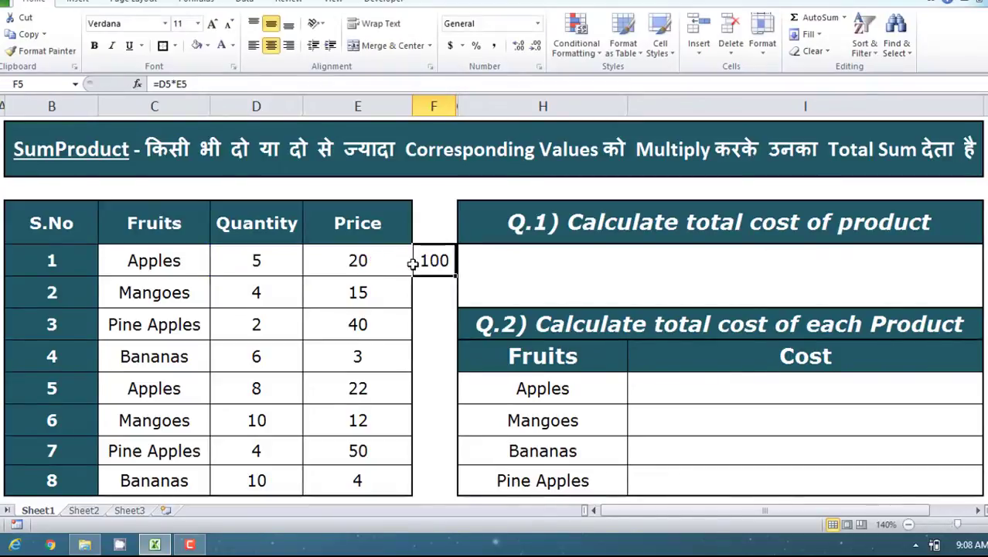
{"action": "double_click", "coordinate": [457, 276]}
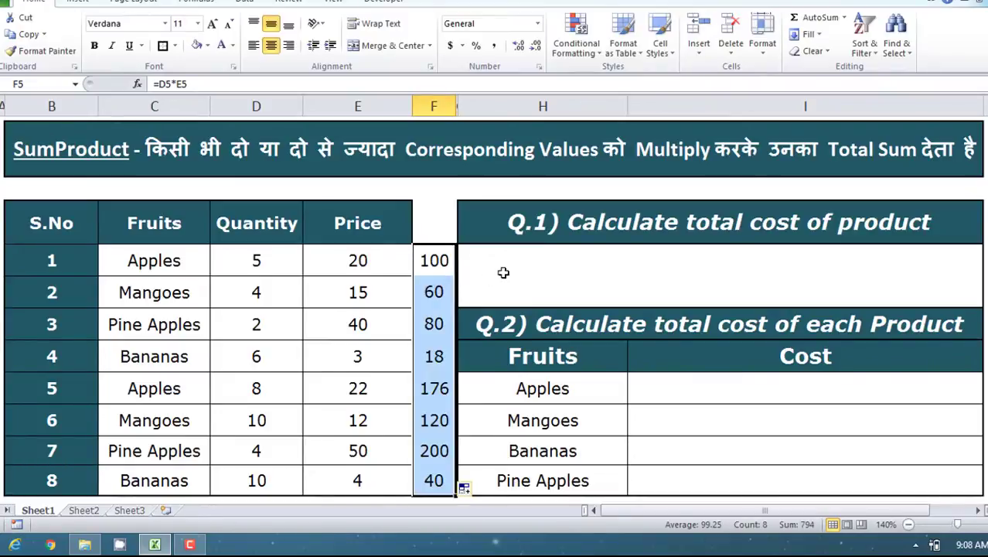
Total the helper costs F5:F12 with SUM in the Q.1 box, giving 794
{"action": "left_click", "coordinate": [504, 273]}
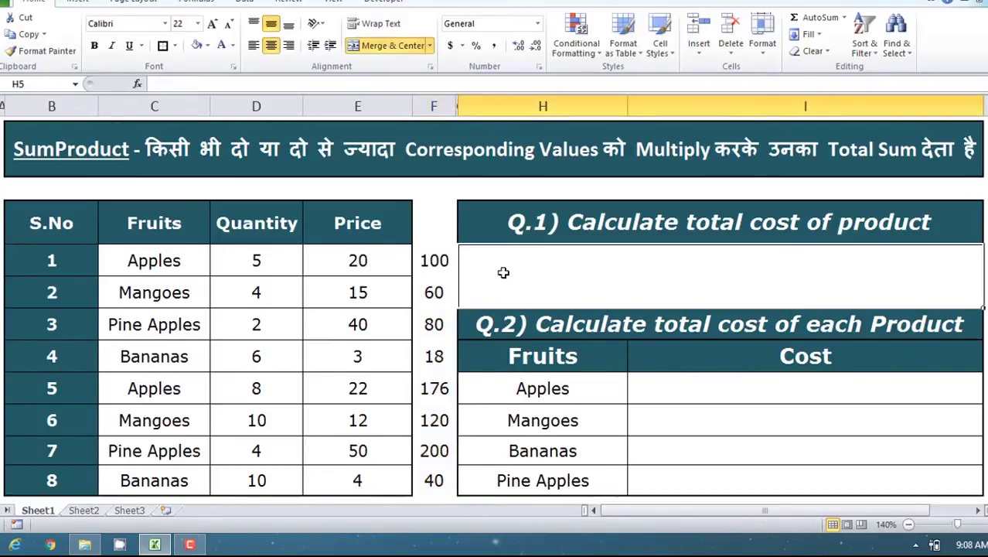
{"action": "type", "text": "=sum"}
{"action": "key", "text": "Tab"}
{"action": "key", "text": "Left"}
{"action": "key", "text": "Left"}
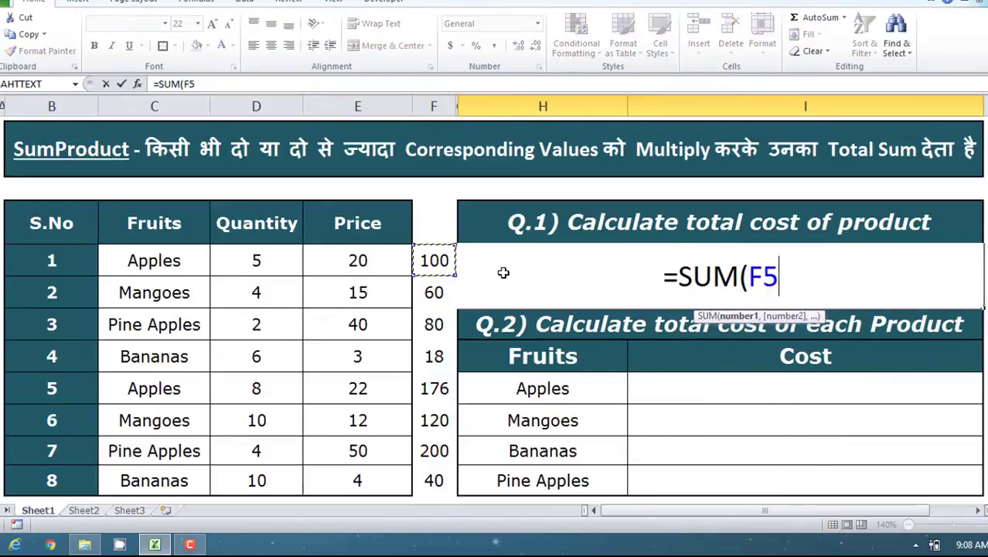
{"action": "key", "text": "shift+Down"}
{"action": "key", "text": "shift+Down"}
{"action": "key", "text": "shift+Down"}
{"action": "key", "text": "shift+Down"}
{"action": "key", "text": "shift+Down"}
{"action": "key", "text": "shift+Down"}
{"action": "key", "text": "shift+Down"}
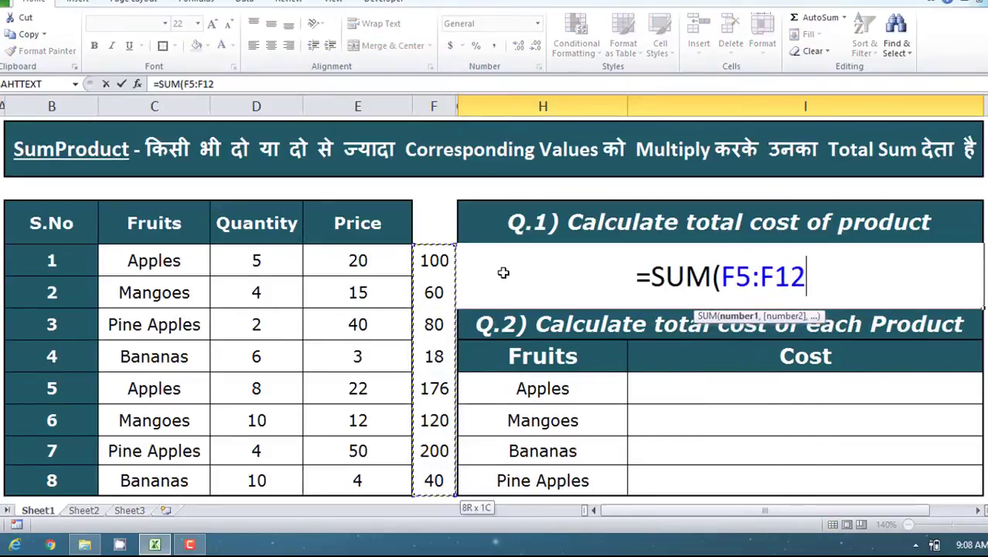
{"action": "key", "text": "Return"}
{"action": "left_click", "coordinate": [504, 273]}
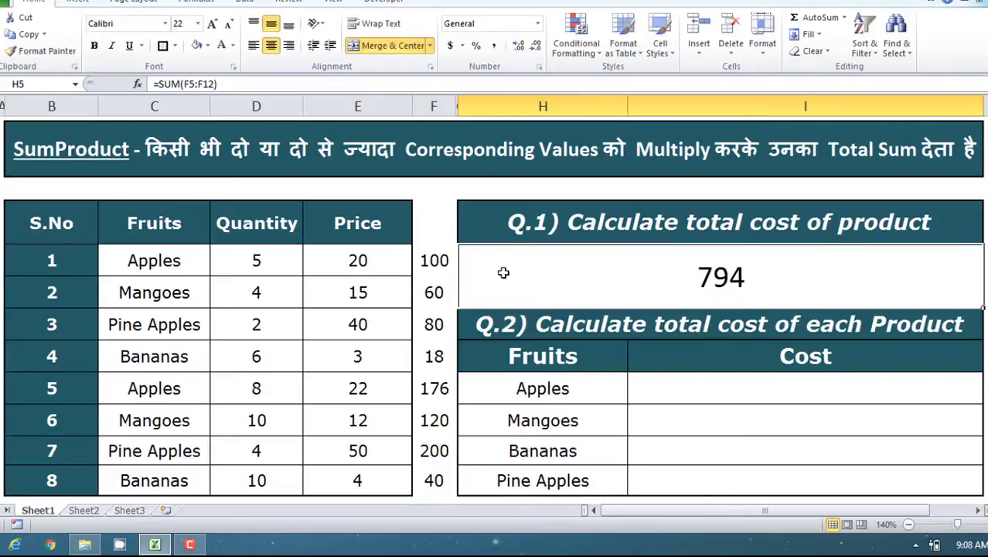
Clear the 794 total and delete the helper row costs in F5:F12
{"action": "key", "text": "Delete"}
{"action": "key", "text": "Left"}
{"action": "key", "text": "Left"}
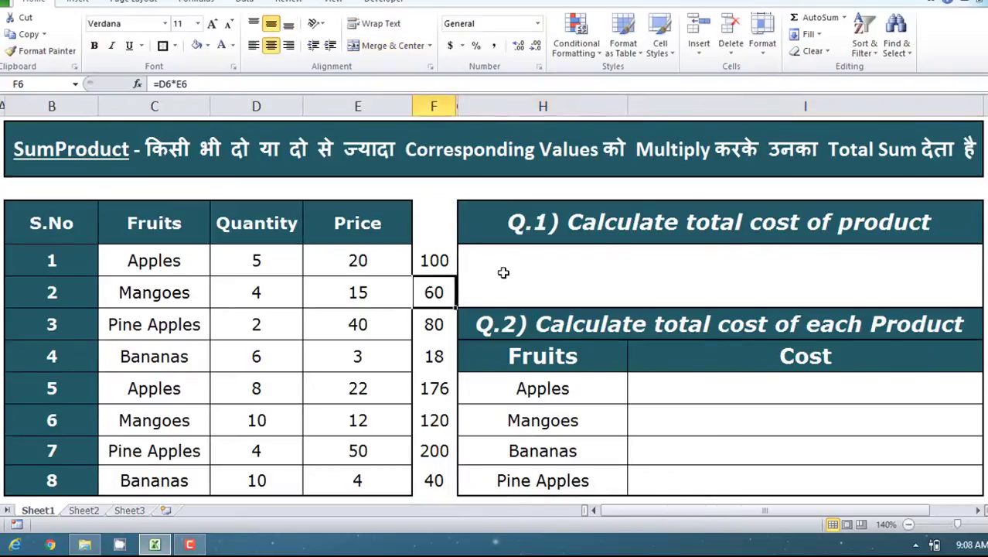
{"action": "key", "text": "Up"}
{"action": "key", "text": "ctrl+shift+Down"}
{"action": "key", "text": "Delete"}
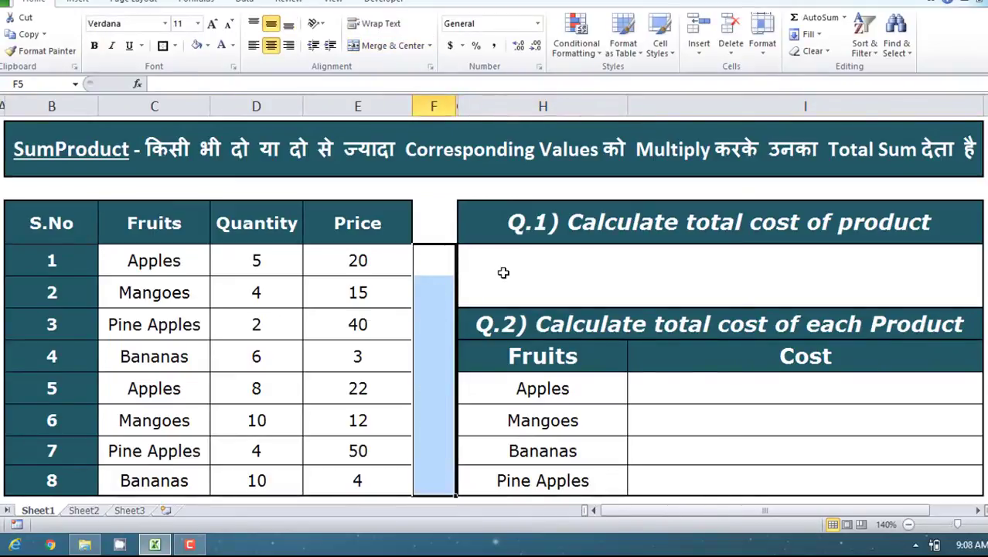
{"action": "key", "text": "Up"}
{"action": "key", "text": "Down"}
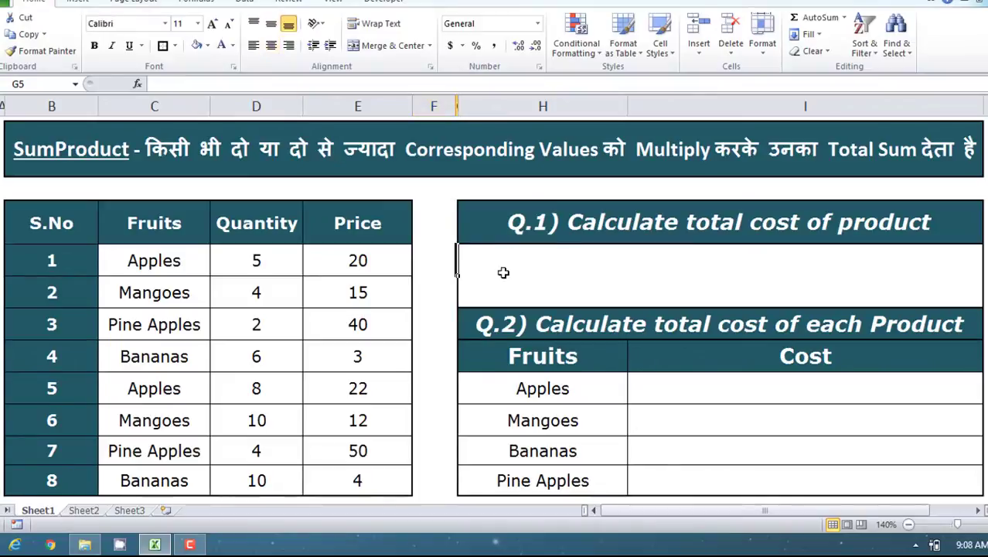
Enter =SUMPRODUCT(D5:D12,E5:E12) in the Q.1 answer box, returning 794
{"action": "double_click", "coordinate": [504, 272]}
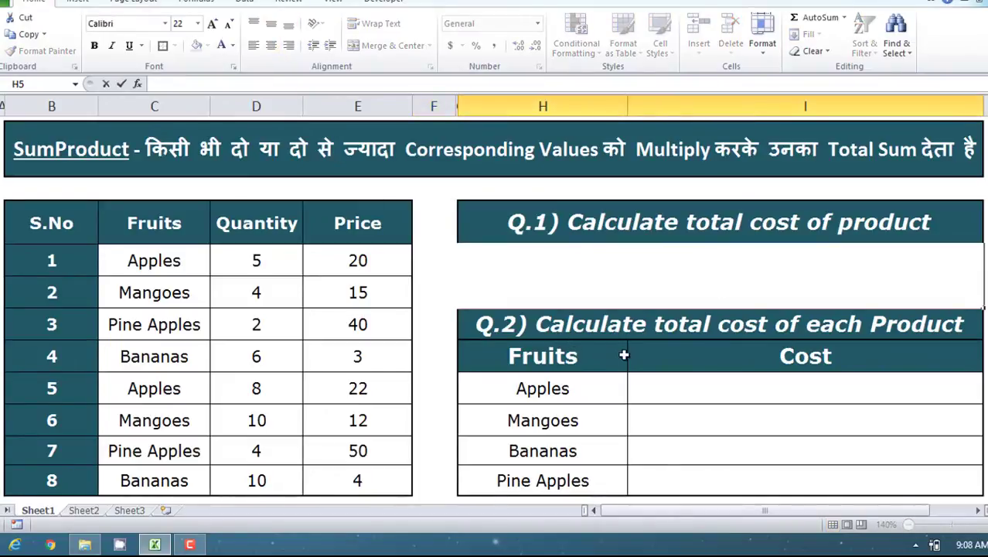
{"action": "left_click", "coordinate": [649, 376]}
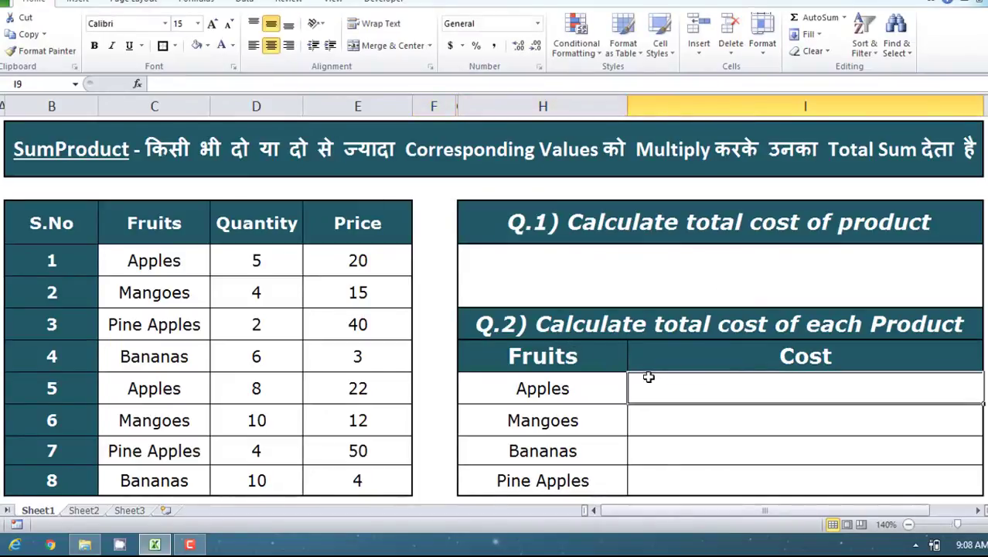
{"action": "left_click", "coordinate": [648, 293]}
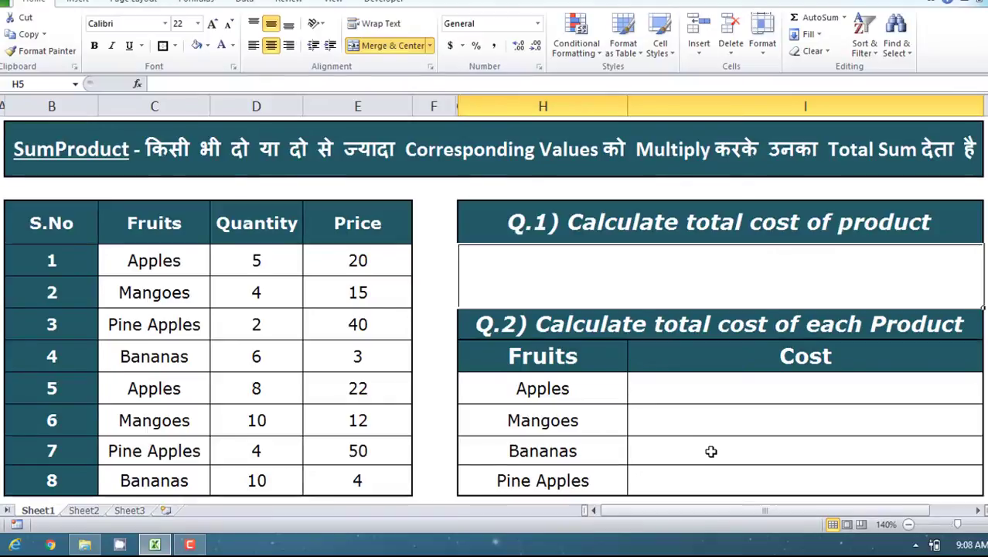
{"action": "type", "text": "=sum"}
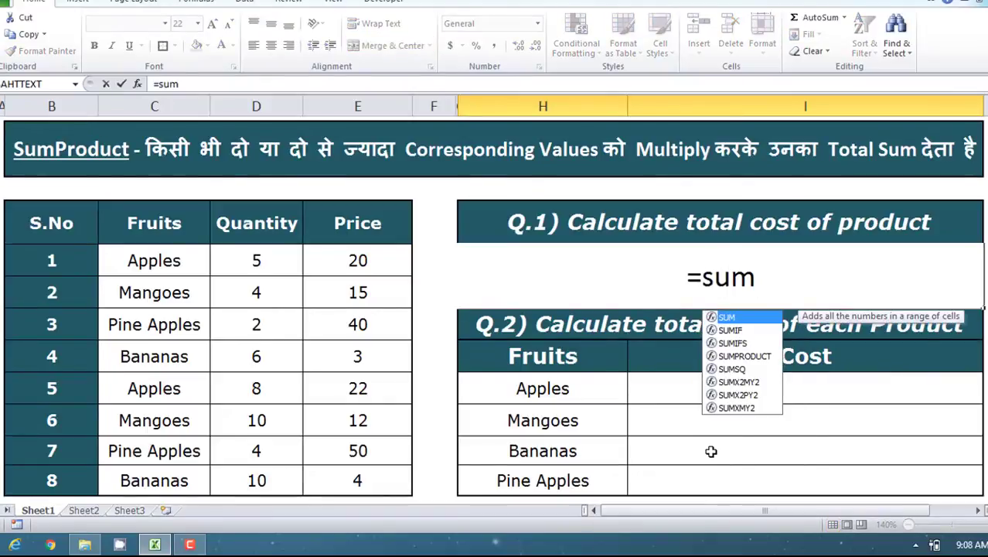
{"action": "type", "text": "prod"}
{"action": "key", "text": "Tab"}
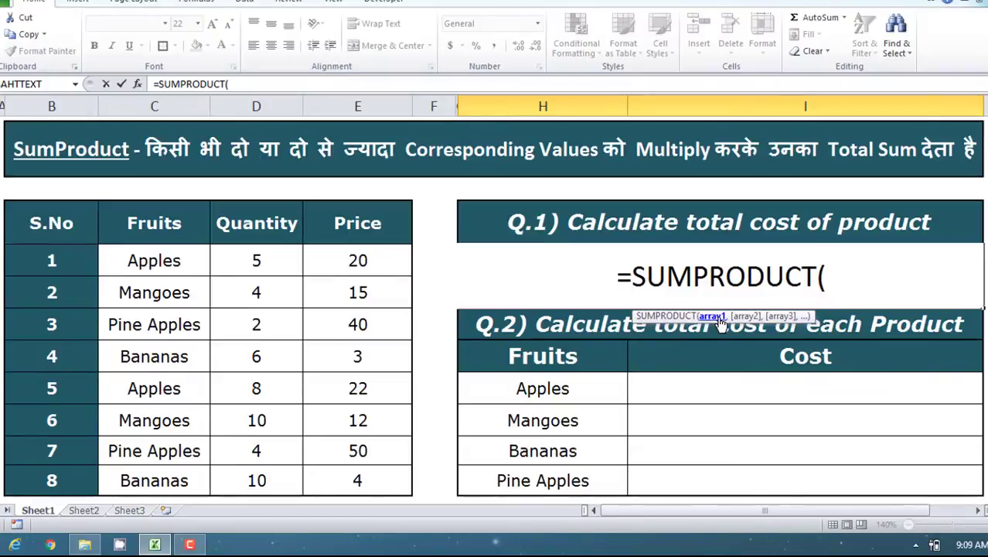
{"action": "left_click_drag", "start_coordinate": [259, 261], "coordinate": [268, 484]}
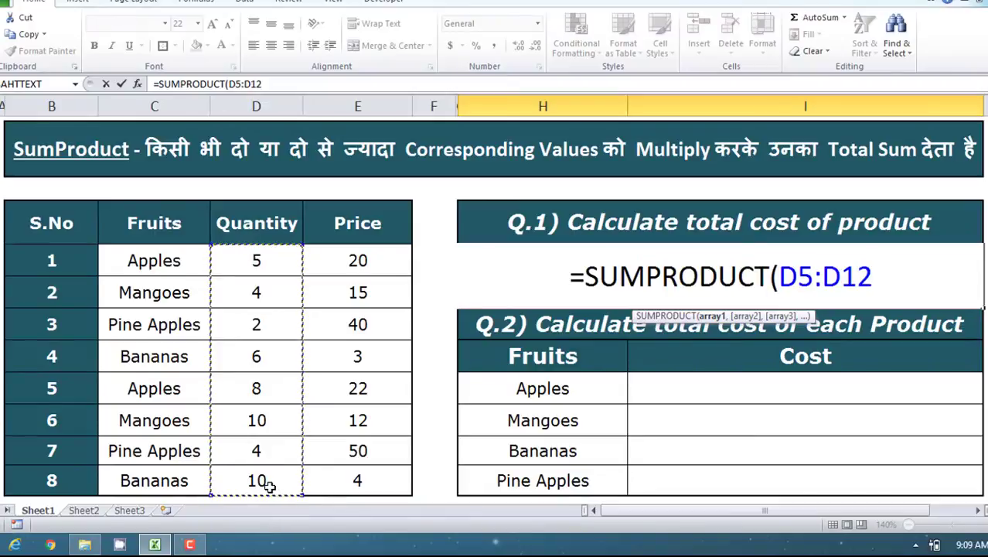
{"action": "type", "text": ","}
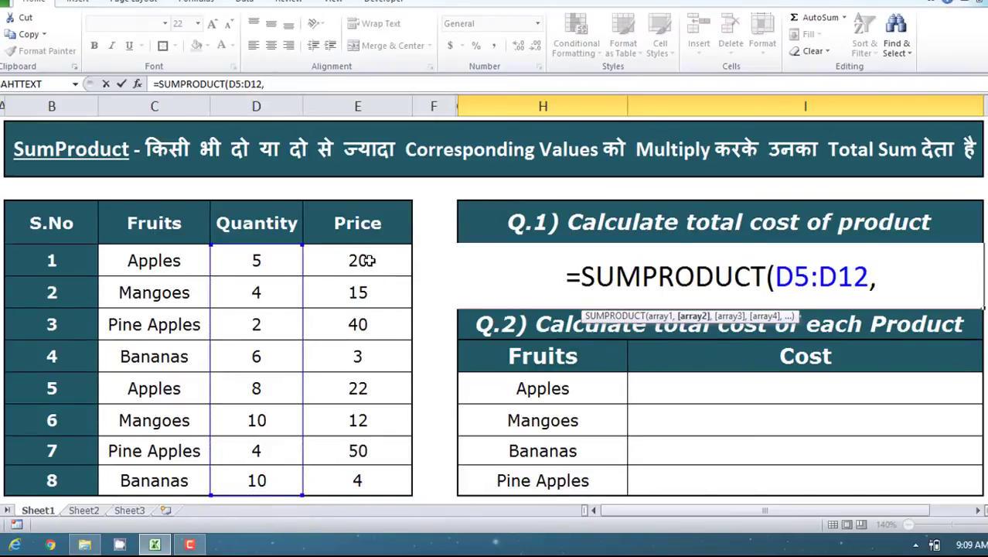
{"action": "left_click_drag", "start_coordinate": [365, 267], "coordinate": [365, 484]}
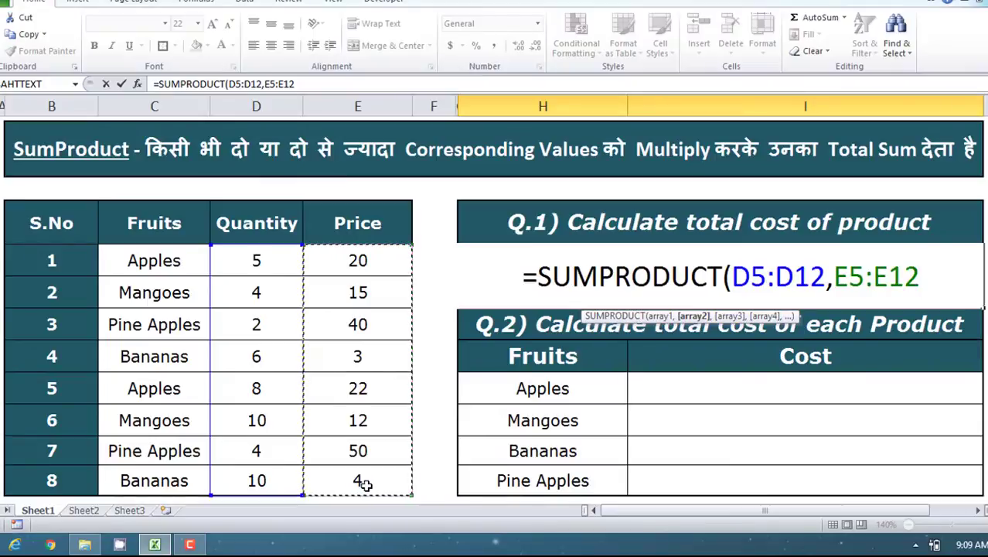
{"action": "type", "text": ")"}
{"action": "key", "text": "Return"}
{"action": "key", "text": "Up"}
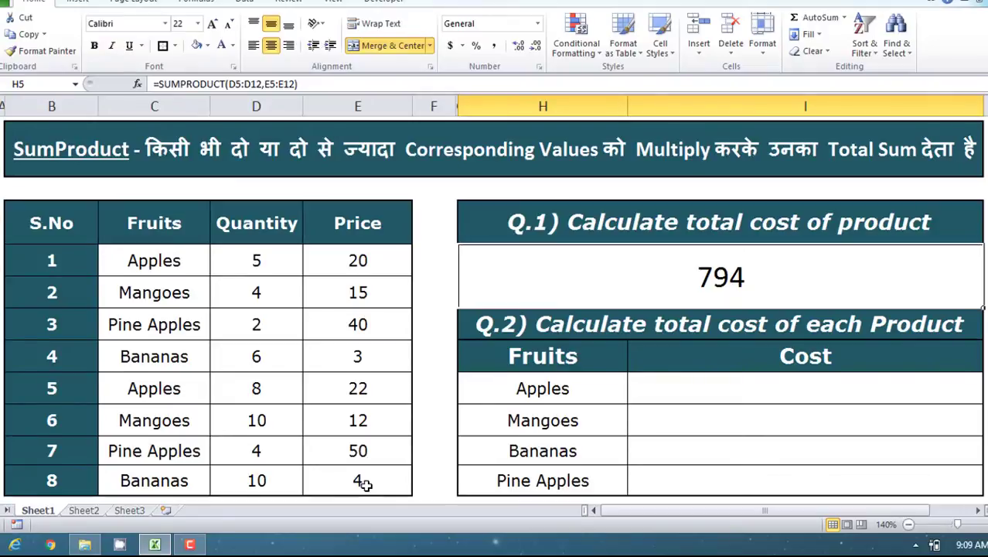
{"action": "left_click", "coordinate": [641, 324]}
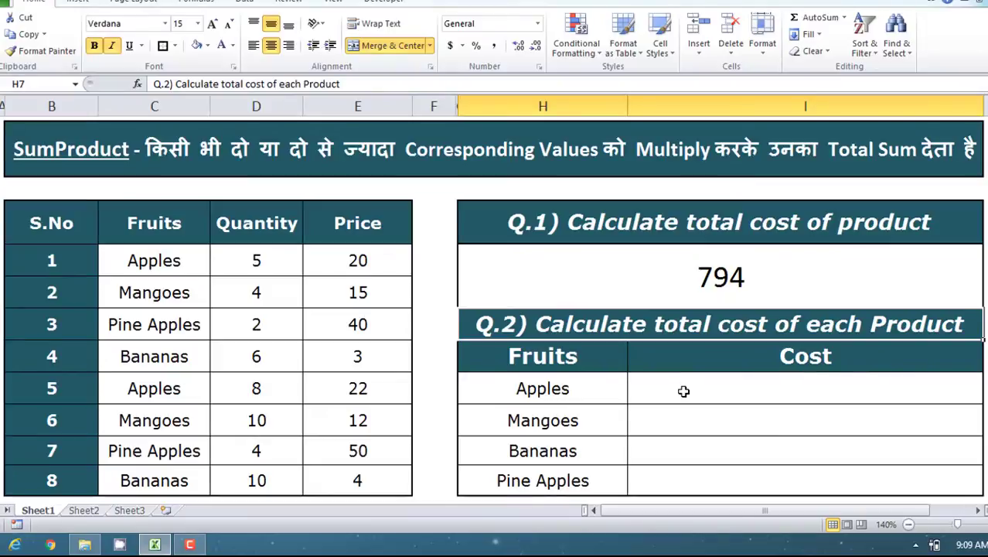
{"action": "left_click", "coordinate": [683, 391]}
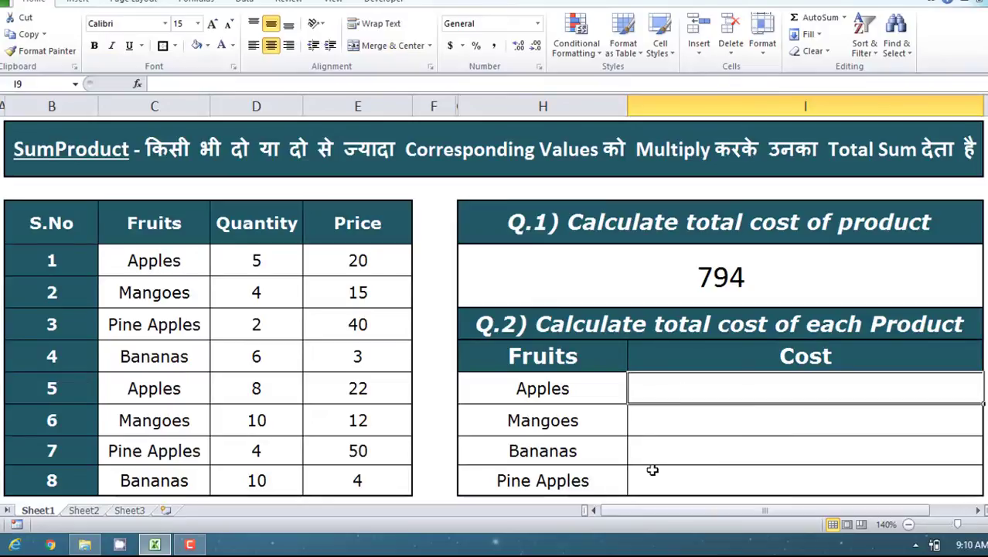
Begin the Apples cost formula with =SUMPRODUCT(($C$5:$C$12=H9)*, matching fruit names against Apples
{"action": "type", "text": "=sum"}
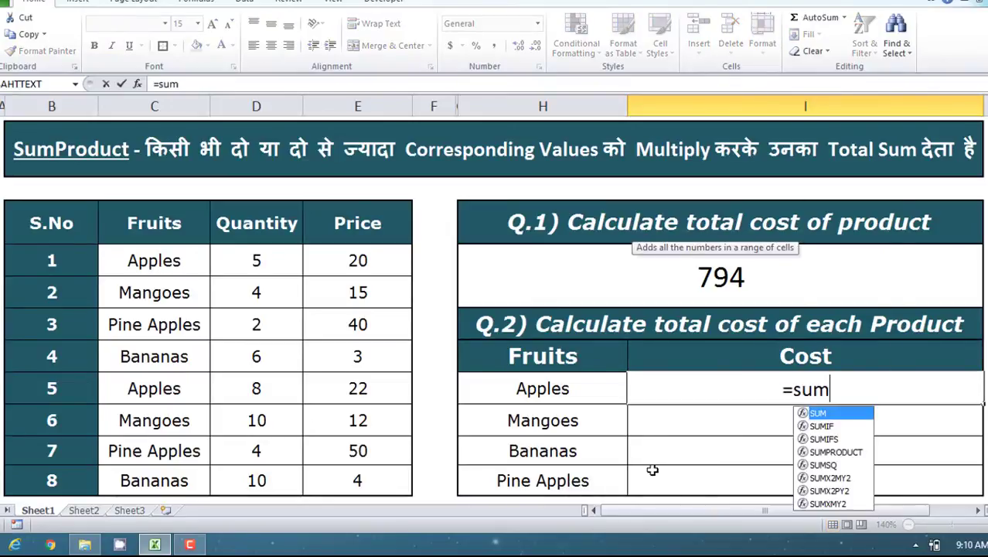
{"action": "key", "text": "Down"}
{"action": "key", "text": "Down"}
{"action": "key", "text": "Down"}
{"action": "key", "text": "Tab"}
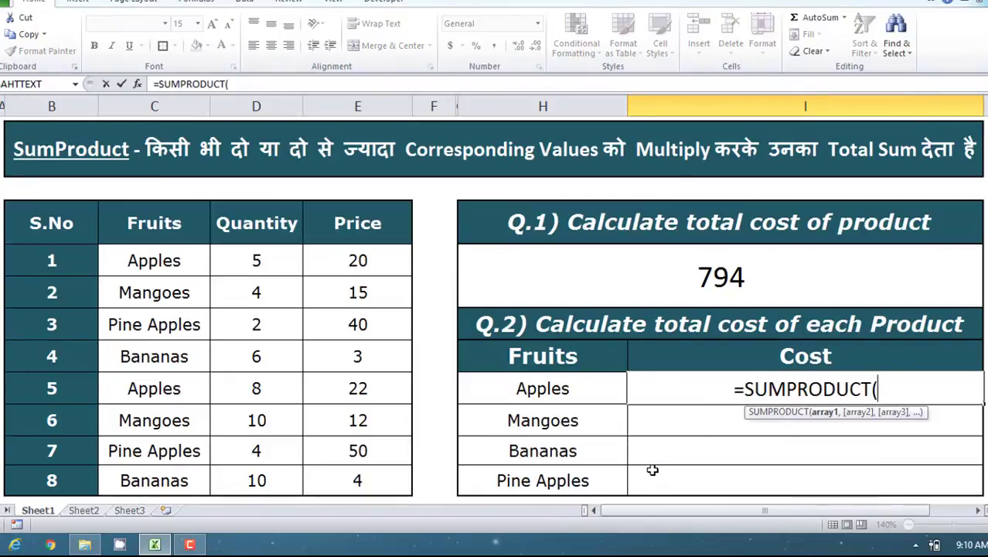
{"action": "type", "text": "("}
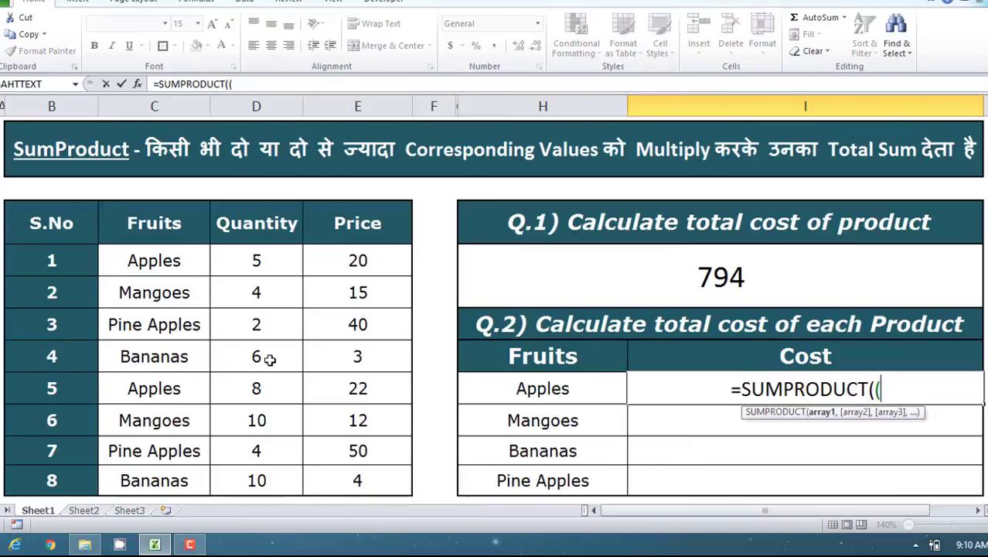
{"action": "left_click_drag", "start_coordinate": [168, 261], "coordinate": [179, 481]}
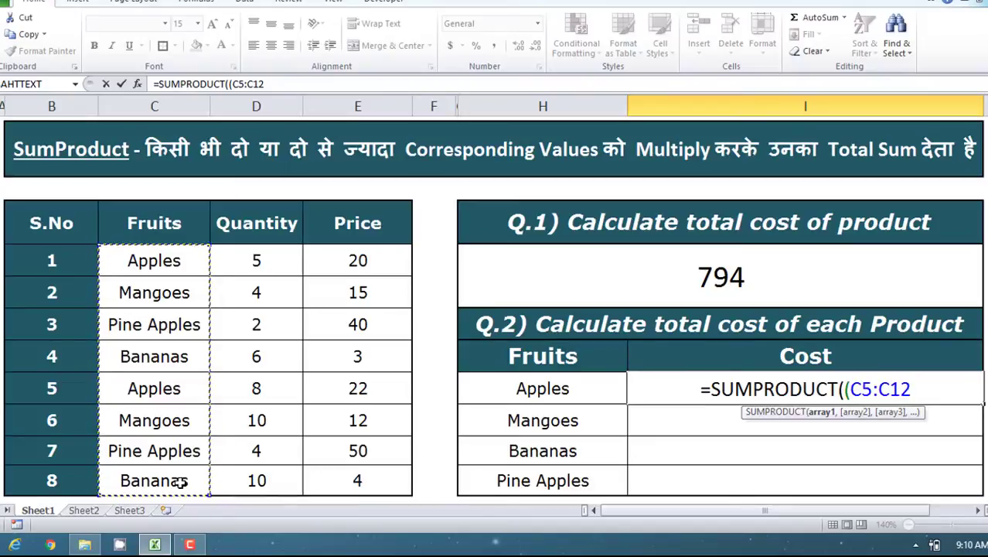
{"action": "key", "text": "F4"}
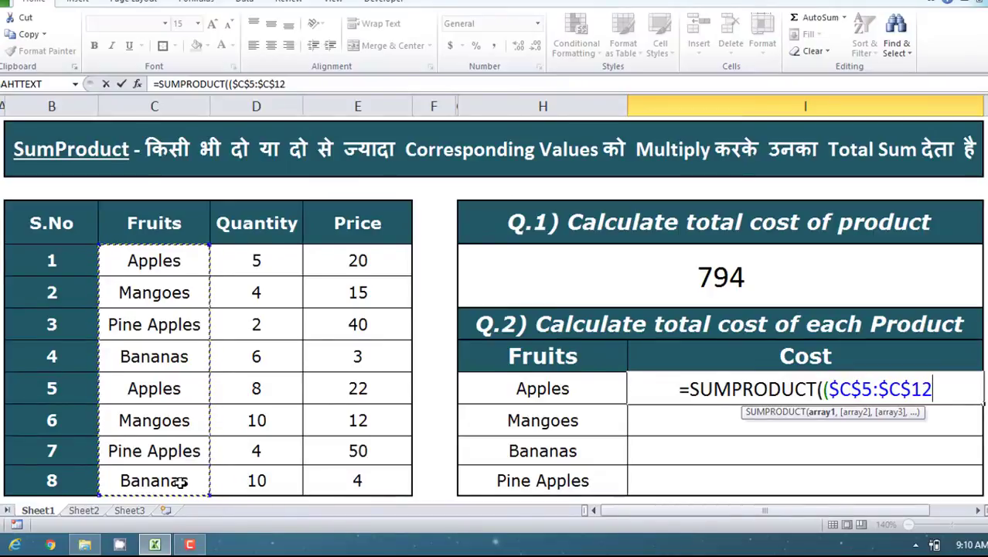
{"action": "type", "text": "="}
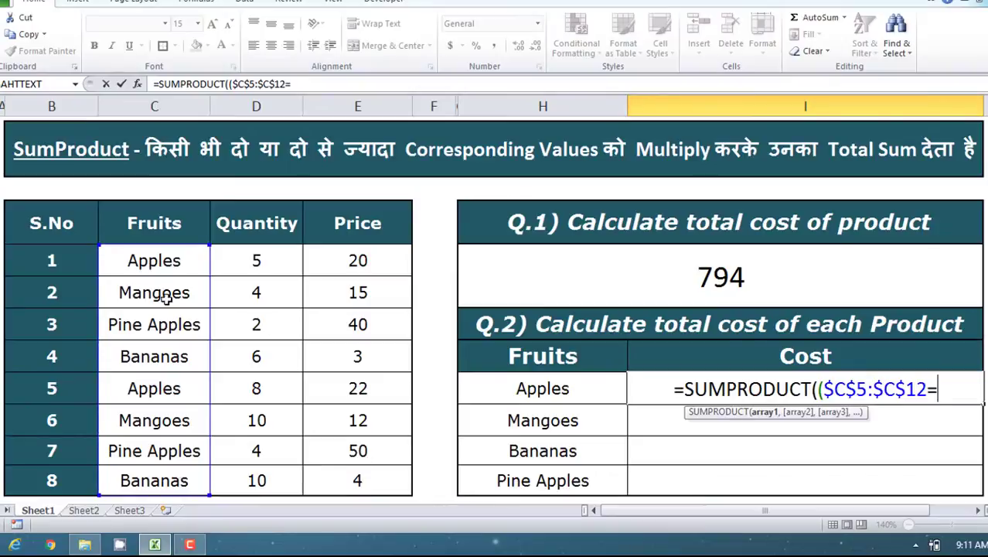
{"action": "left_click", "coordinate": [549, 387]}
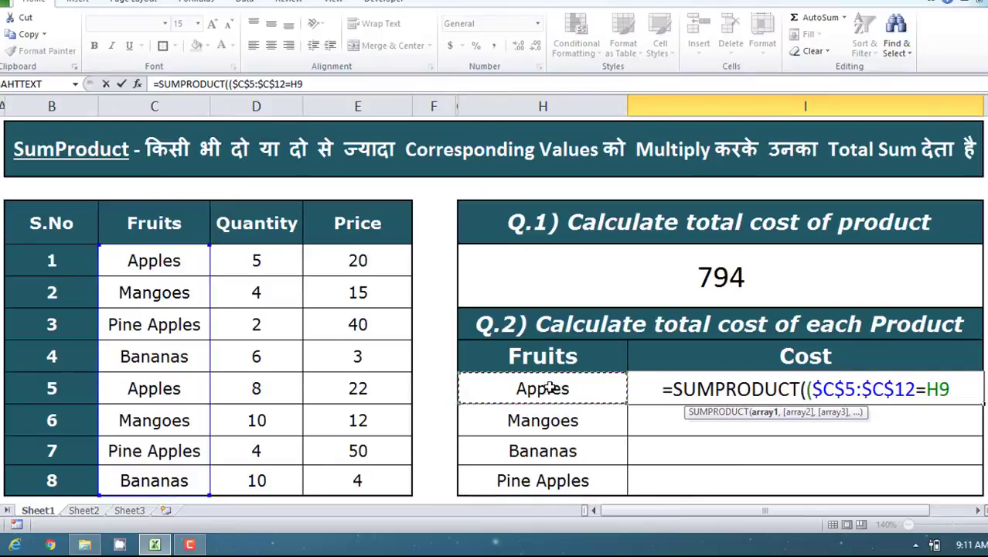
{"action": "type", "text": ")"}
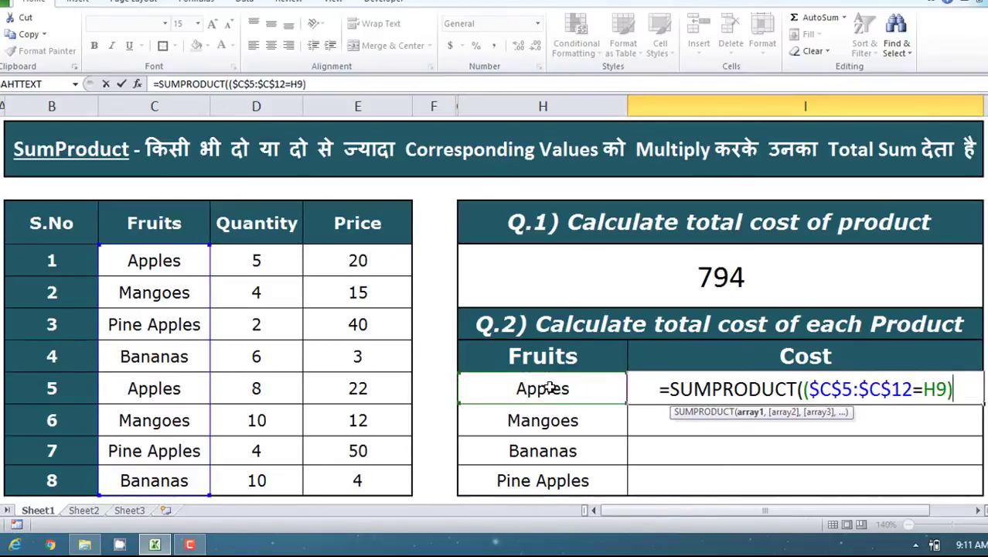
{"action": "type", "text": "*"}
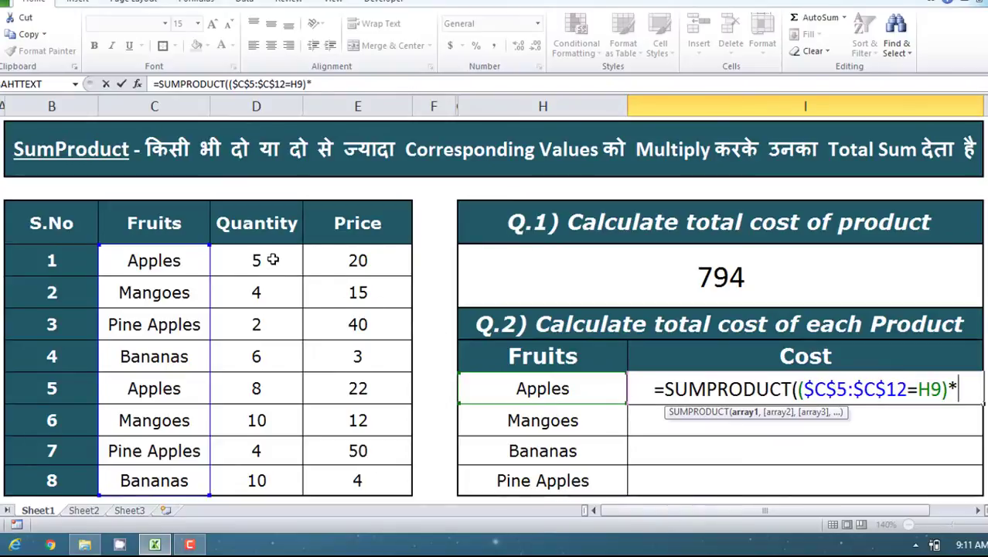
Complete it with absolute ranges $D$5:$D$12 and $E$5:$E$12, giving 276
{"action": "left_click_drag", "start_coordinate": [268, 260], "coordinate": [286, 477]}
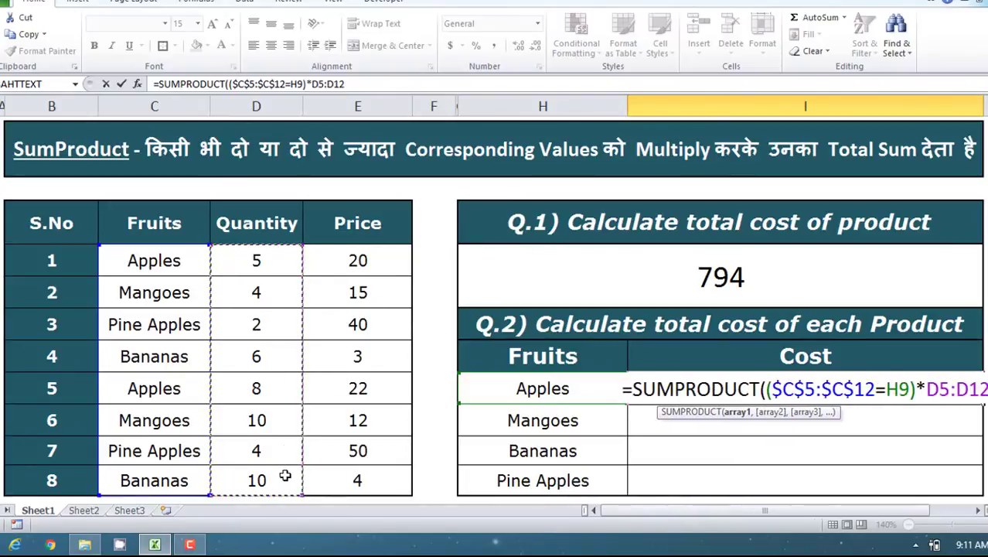
{"action": "key", "text": "F4"}
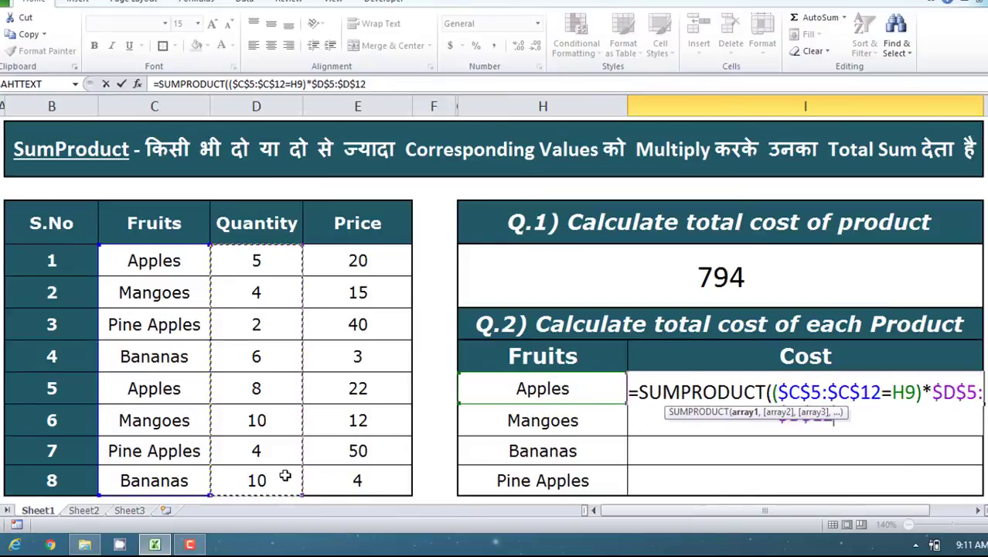
{"action": "type", "text": ","}
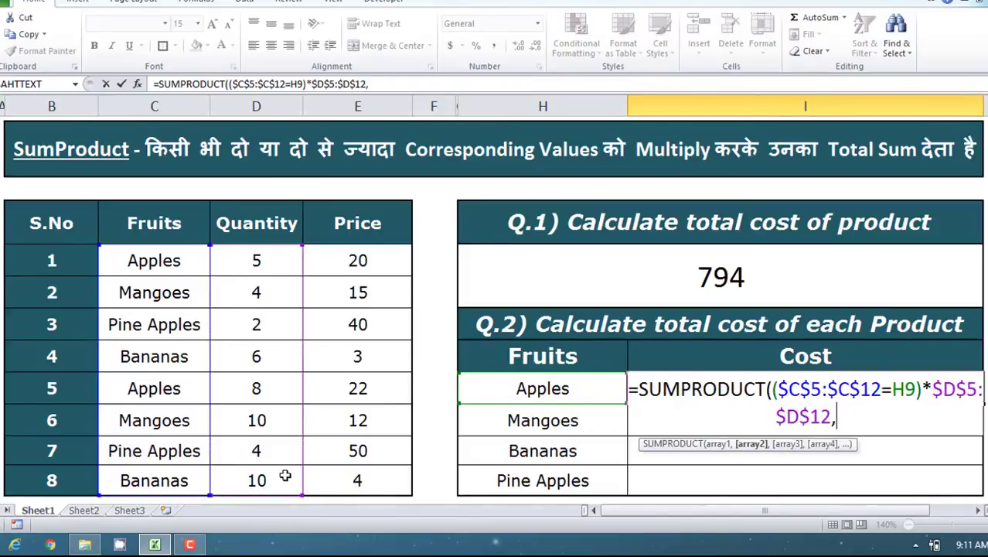
{"action": "left_click", "coordinate": [325, 265]}
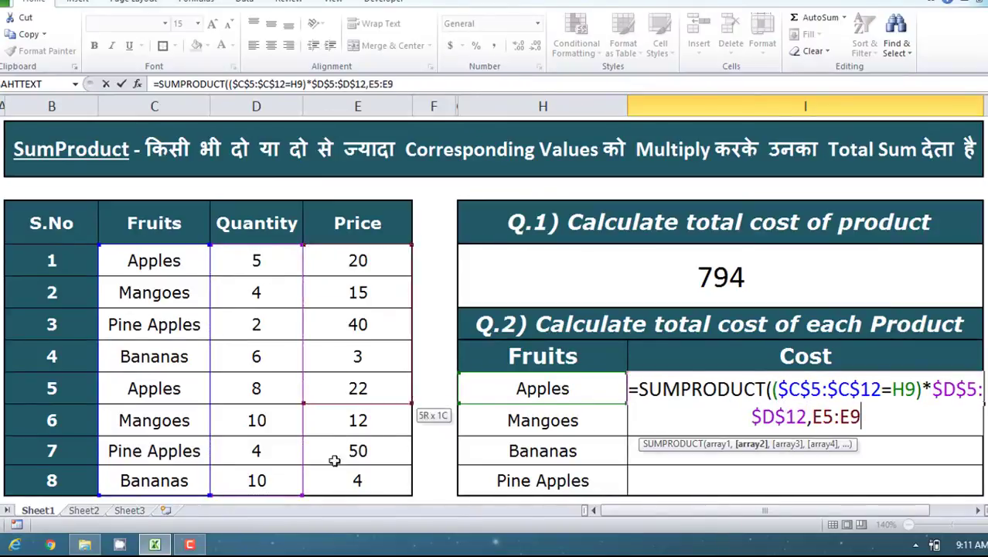
{"action": "left_click_drag", "start_coordinate": [329, 321], "coordinate": [335, 478]}
{"action": "key", "text": "F4"}
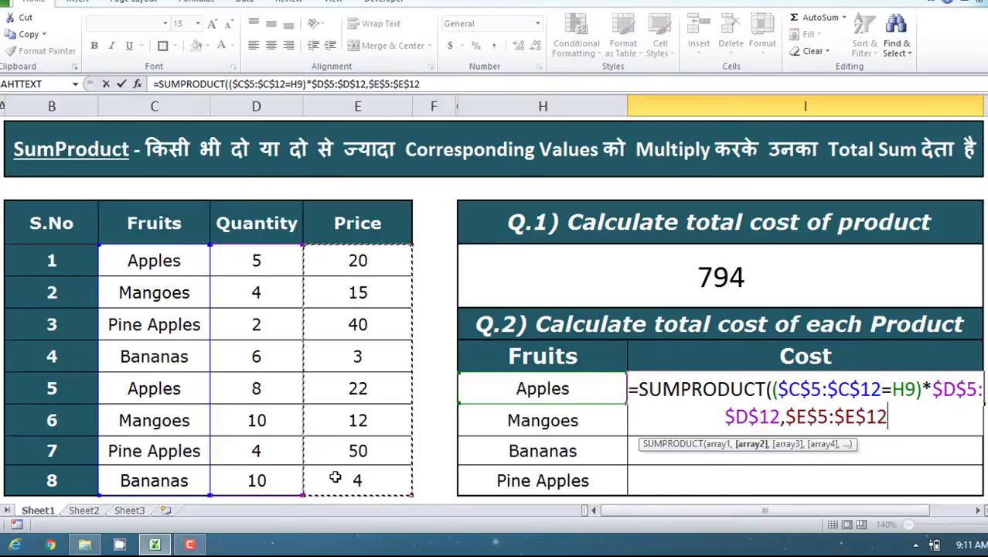
{"action": "type", "text": ")"}
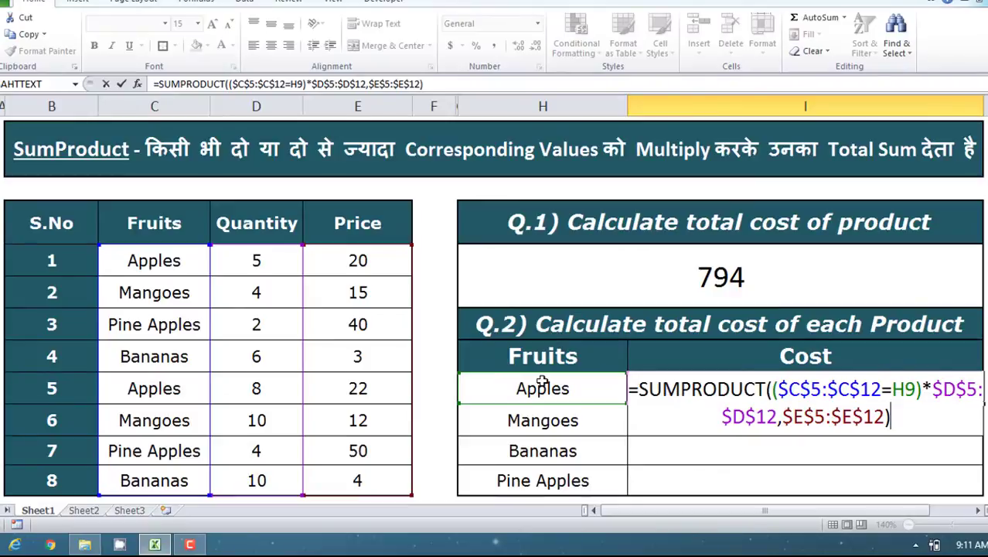
{"action": "key", "text": "Return"}
Fill the Apples formula down through I12, giving Mangoes 180, Bananas 58, Pine Apples 280
{"action": "left_click", "coordinate": [686, 387]}
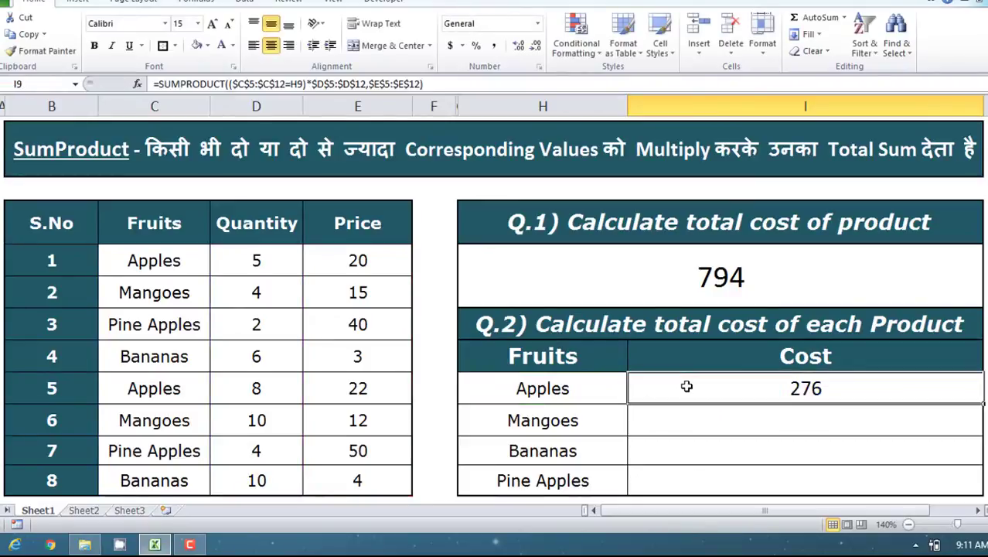
{"action": "key", "text": "shift+Down"}
{"action": "key", "text": "shift+Down"}
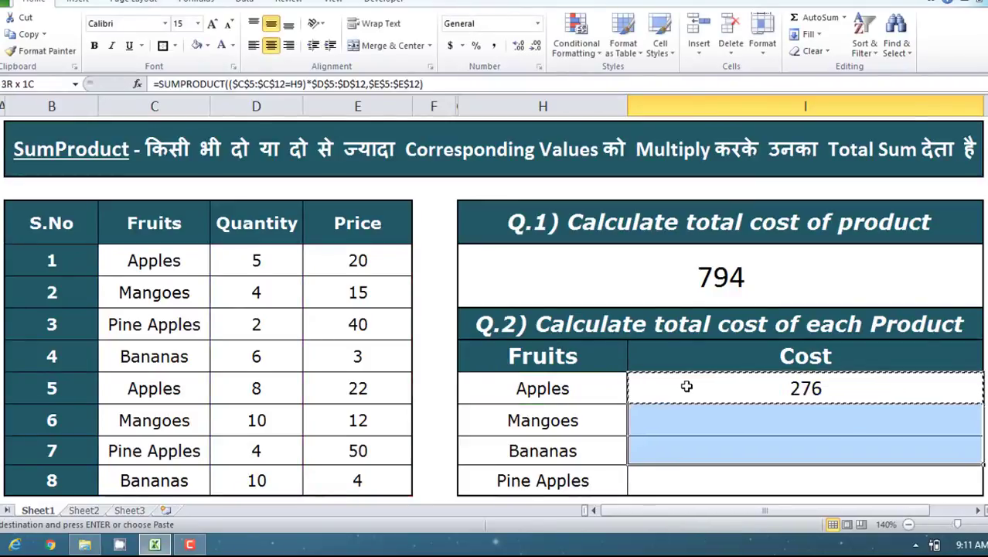
{"action": "key", "text": "shift+Down"}
{"action": "key", "text": "ctrl+d"}
{"action": "key", "text": "Up"}
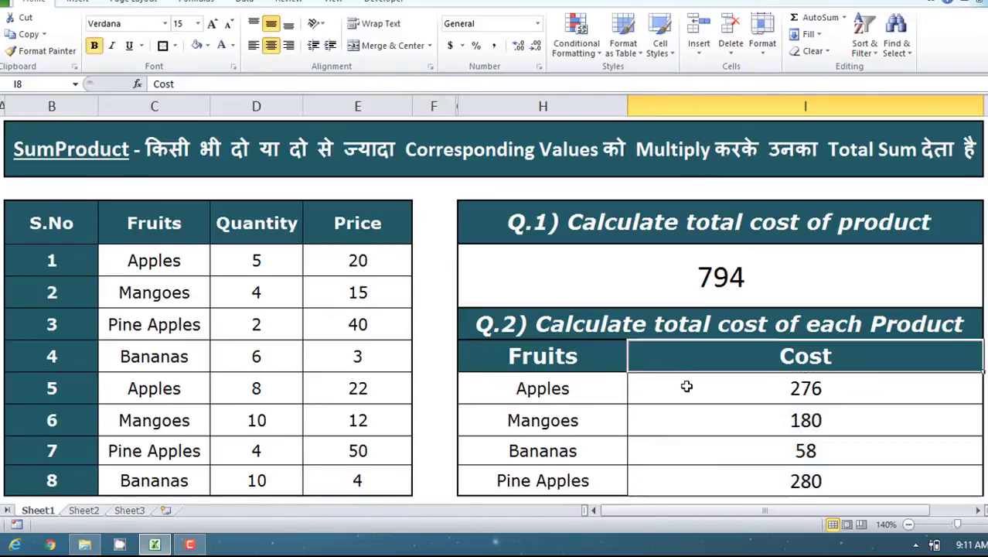
{"action": "key", "text": "Down"}
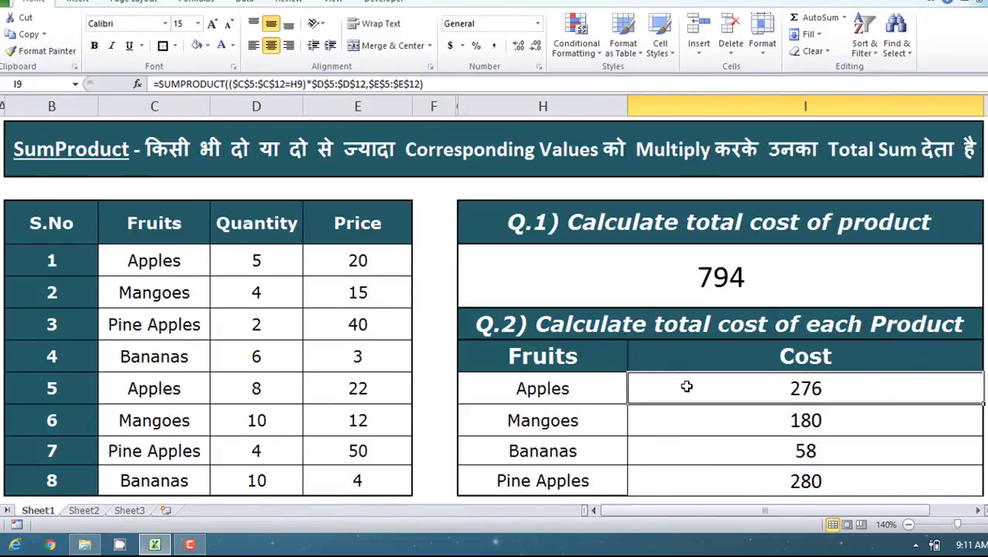